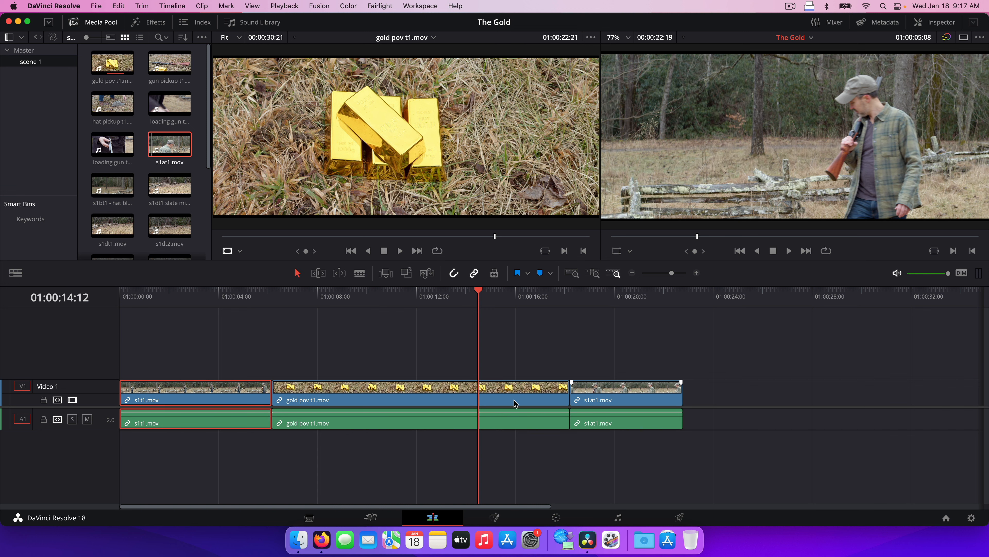
pyautogui.moveTo(340, 395); pyautogui.dragTo(780, 400)
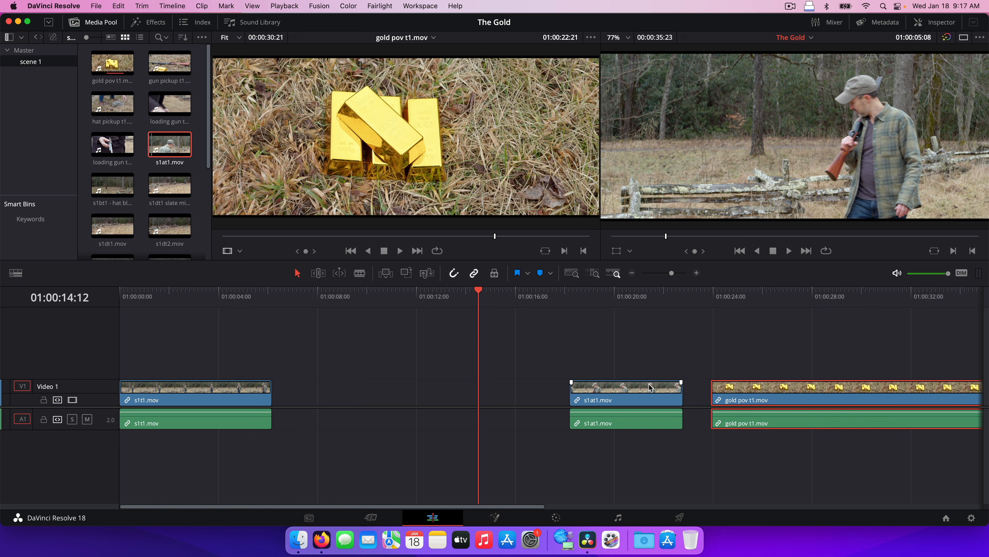
pyautogui.moveTo(717, 393); pyautogui.dragTo(768, 395)
pyautogui.moveTo(653, 394); pyautogui.dragTo(354, 394)
pyautogui.moveTo(783, 393); pyautogui.dragTo(434, 406)
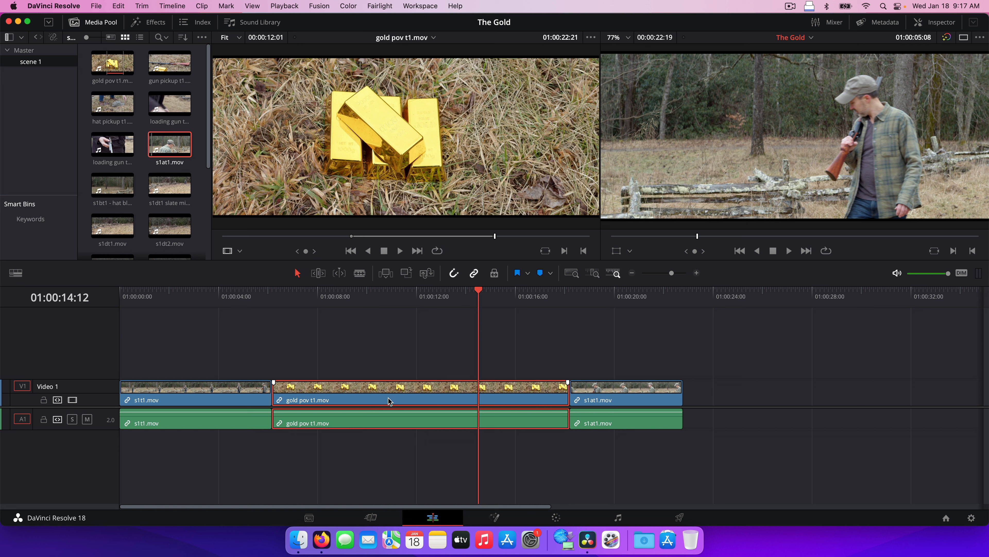
# Step: Blade gold pov t1.mov at 01:00:15:09 and ripple-delete its tail so s1at1.mov follows directly
pyautogui.click(360, 274)
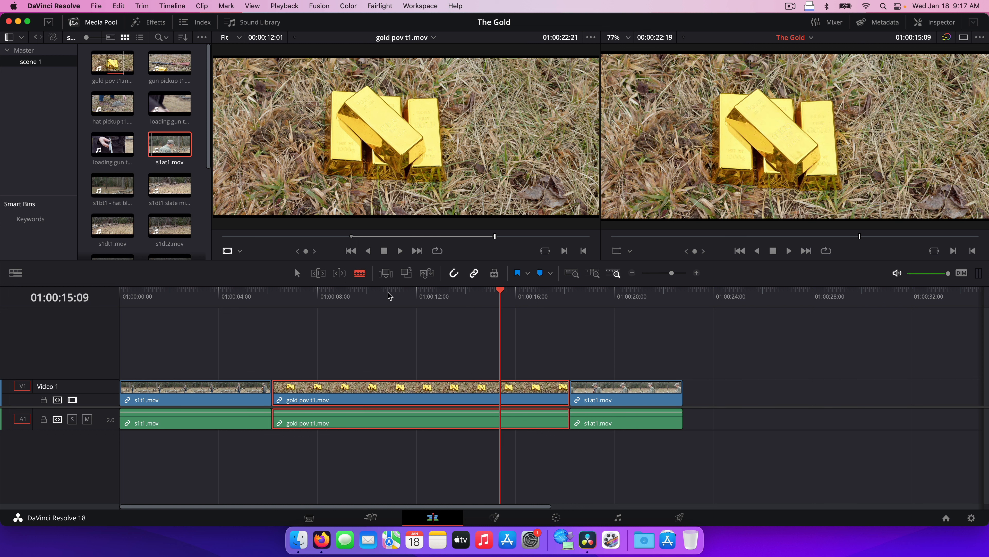
pyautogui.click(501, 393)
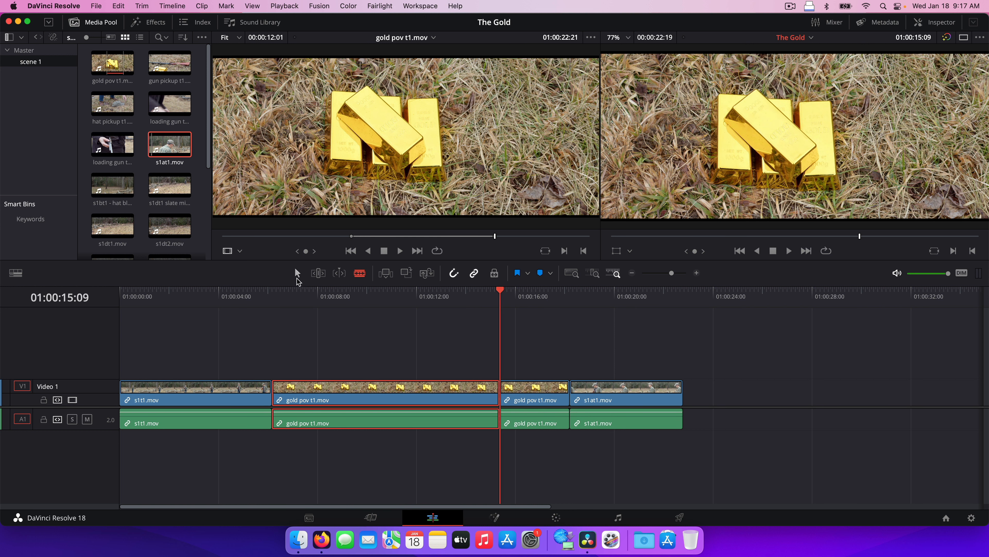
pyautogui.click(544, 392)
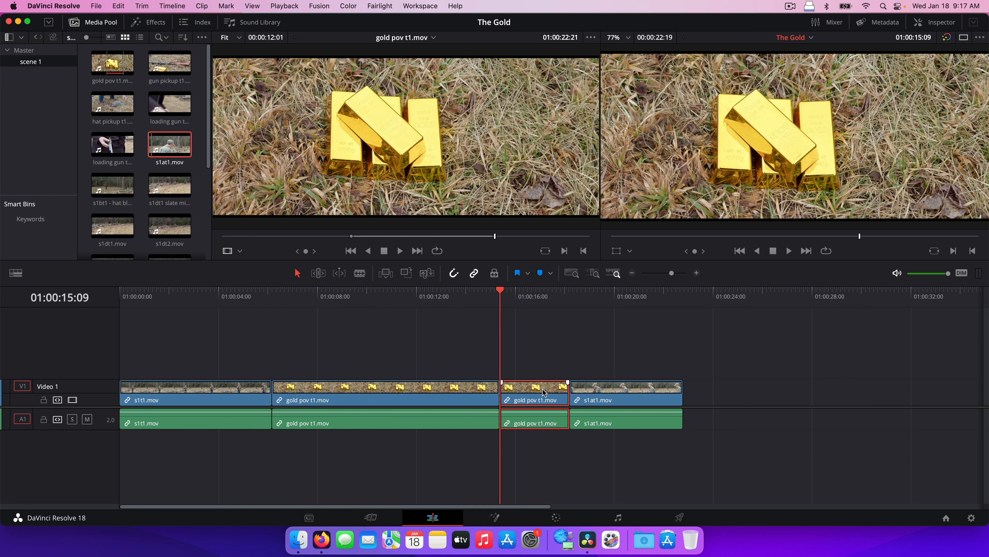
pyautogui.hotkey('shift', 'BackSpace')
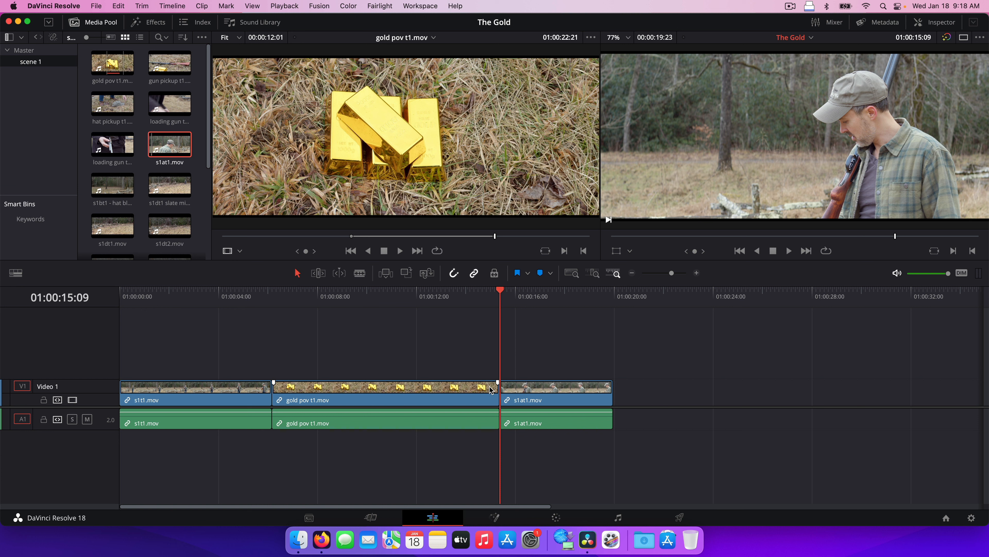
pyautogui.moveTo(671, 274); pyautogui.dragTo(682, 274)
pyautogui.press('Left')
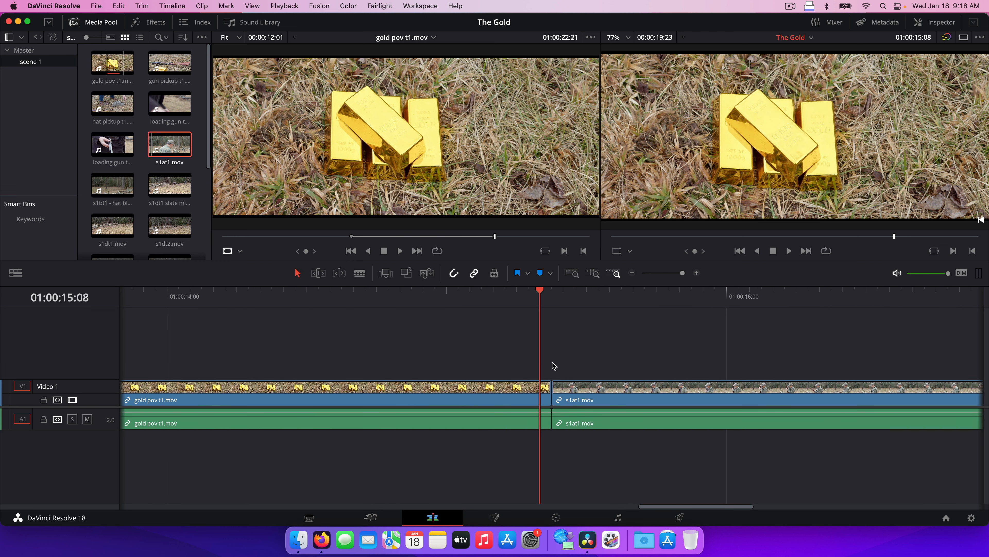
pyautogui.press('Left')
pyautogui.press('Left')
pyautogui.press('Left')
pyautogui.press('Left')
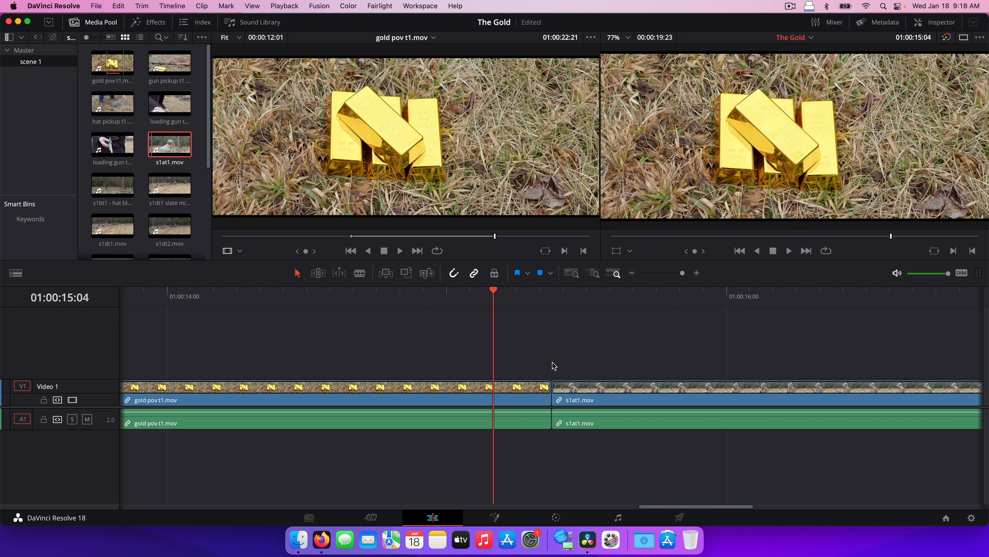
pyautogui.press('Left')
pyautogui.press('Left')
pyautogui.press('Left')
pyautogui.press('Left')
pyautogui.press('Left')
pyautogui.press('Left')
pyautogui.press('Left')
pyautogui.press('Left')
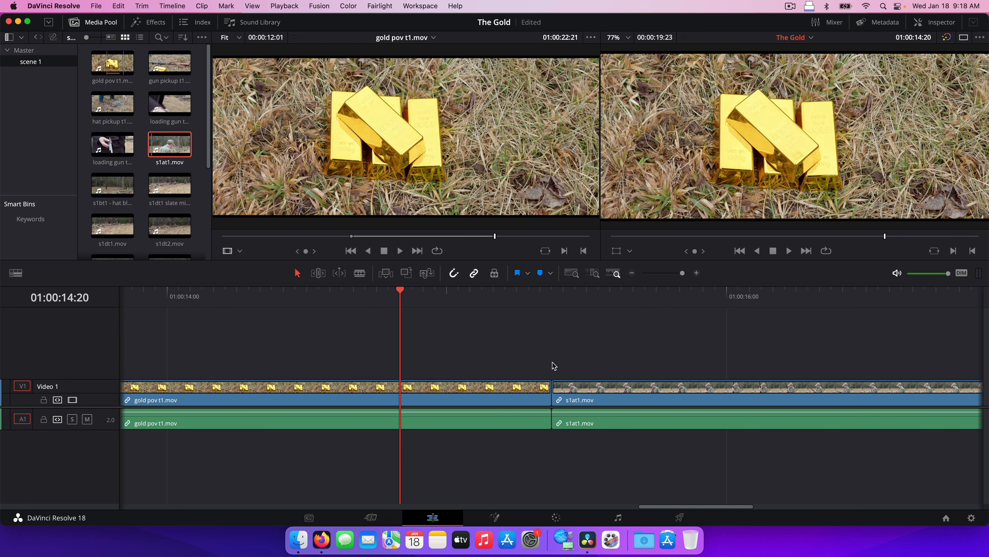
pyautogui.press('Right')
pyautogui.press('Right')
pyautogui.press('Right')
pyautogui.press('Right')
pyautogui.press('Right')
pyautogui.press('Right')
pyautogui.press('Right')
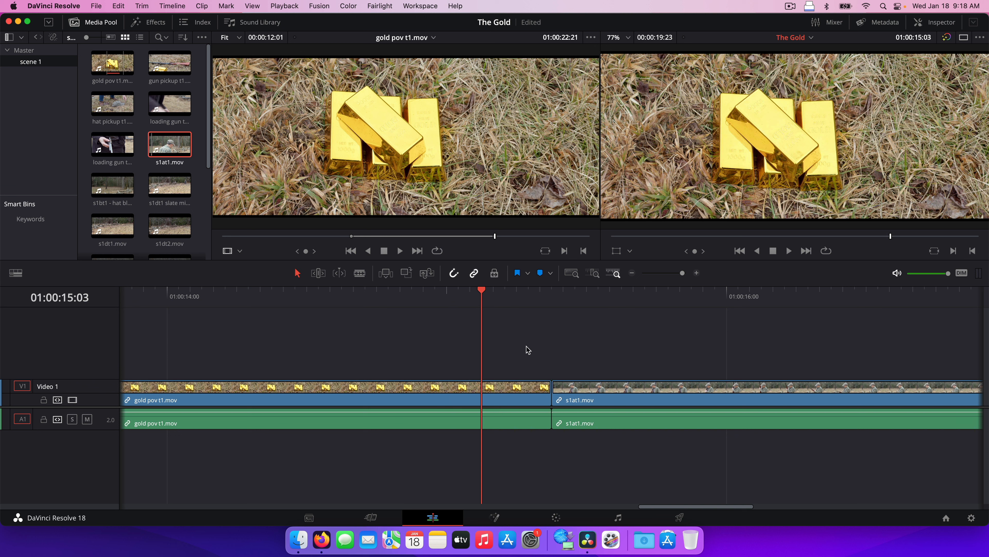
pyautogui.moveTo(501, 298); pyautogui.dragTo(545, 296)
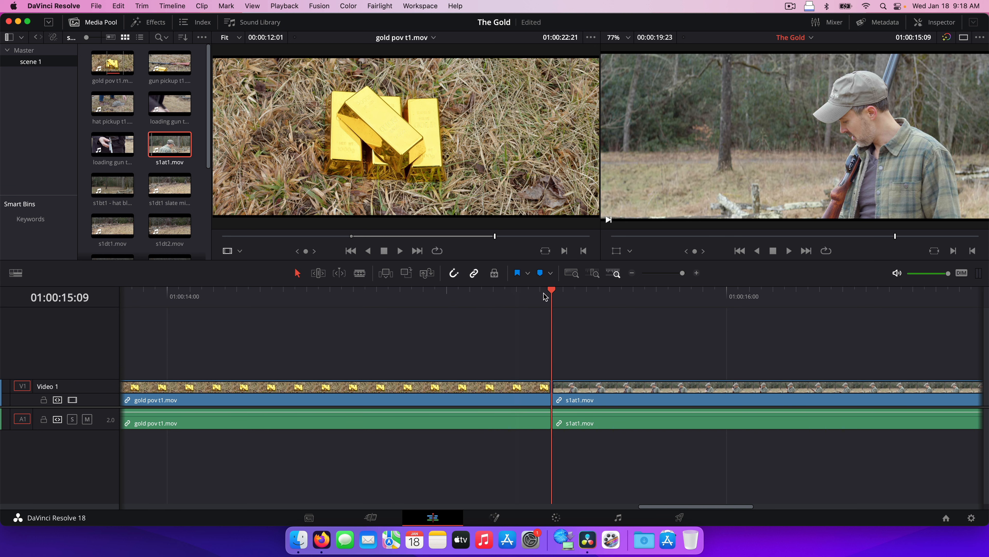
pyautogui.press('Left')
pyautogui.press('Left')
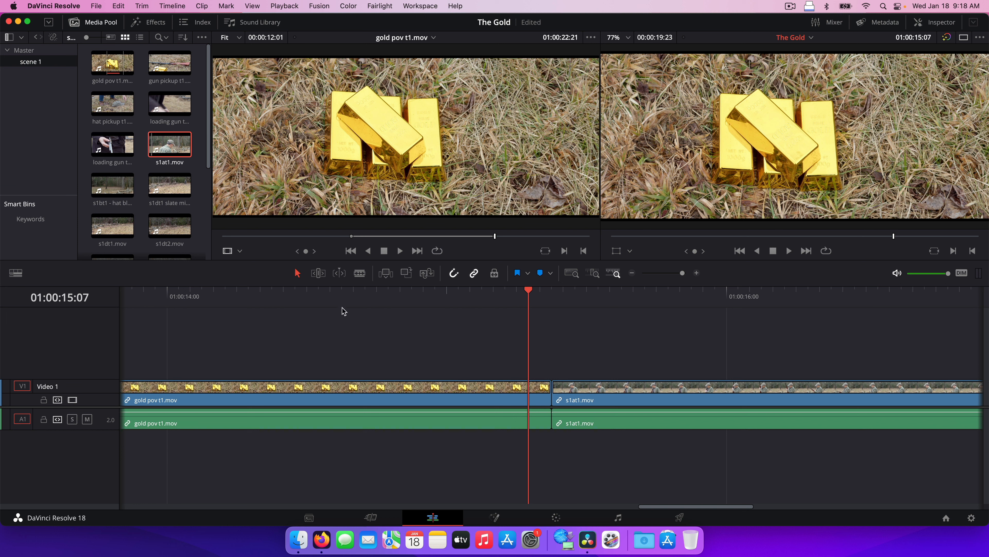
pyautogui.click(319, 273)
pyautogui.click(297, 273)
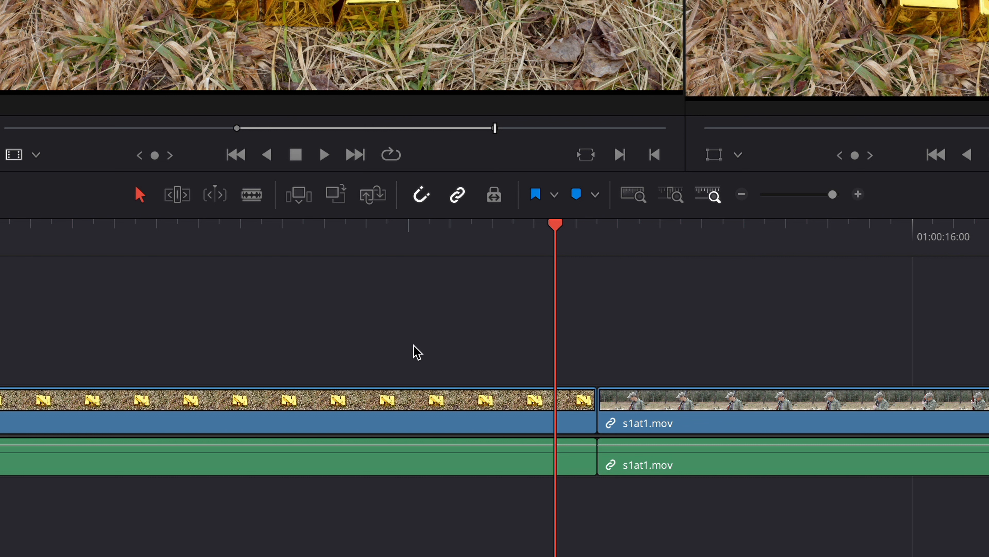
# Step: Undo a gap-leaving trim, then roll the gold pov/s1at1 cut one frame earlier in Trim Edit mode
pyautogui.click(588, 413)
pyautogui.moveTo(589, 413); pyautogui.dragTo(498, 411)
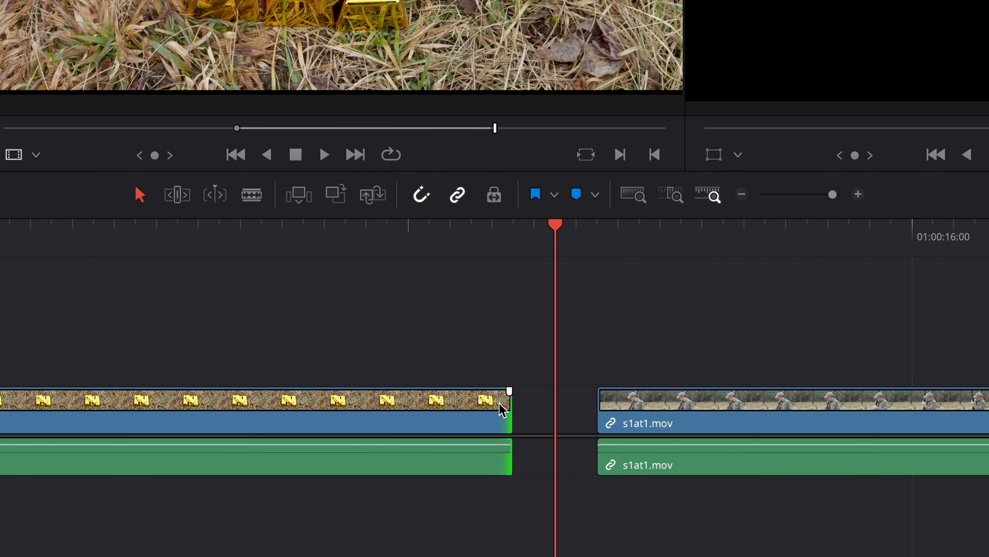
pyautogui.hotkey('ctrl', 'z')
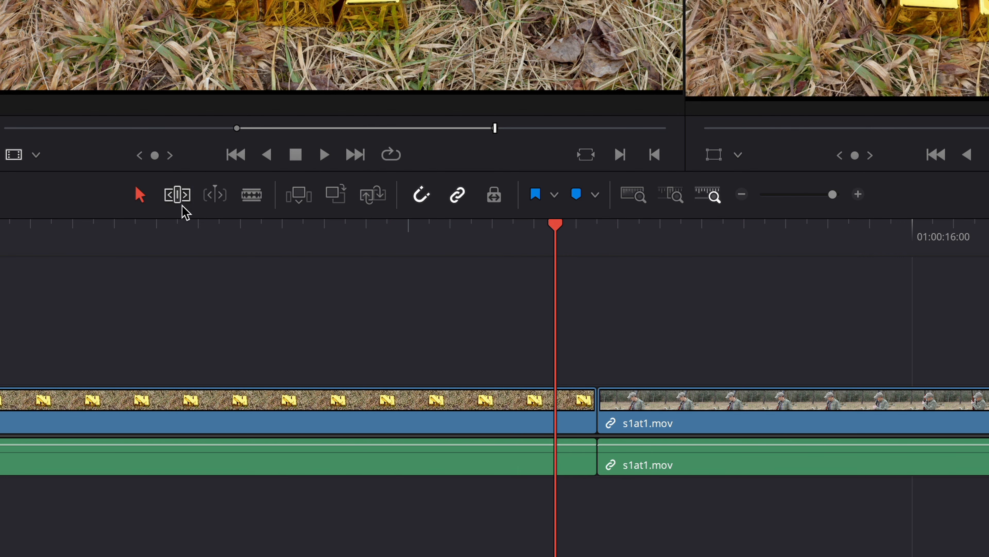
pyautogui.click(178, 194)
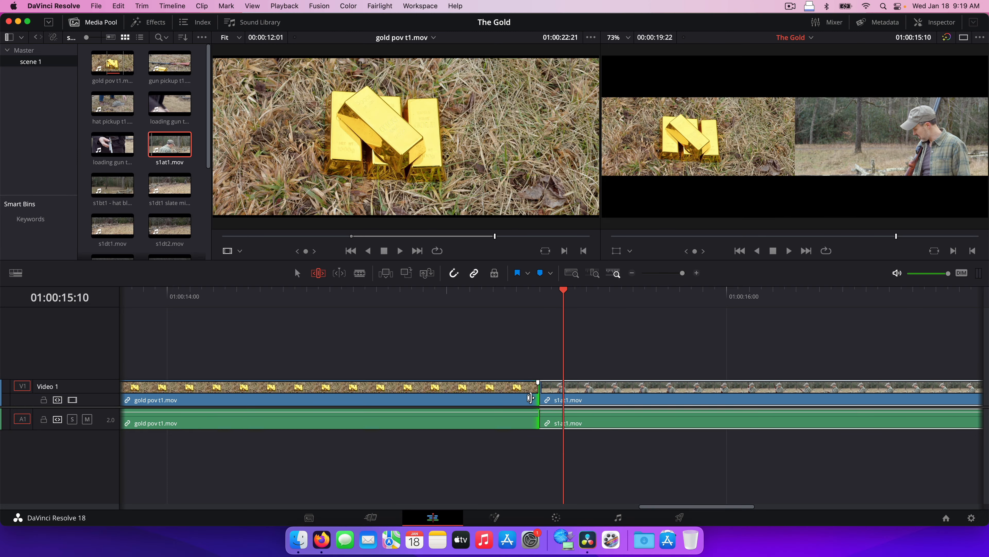
pyautogui.moveTo(523, 398); pyautogui.dragTo(503, 397)
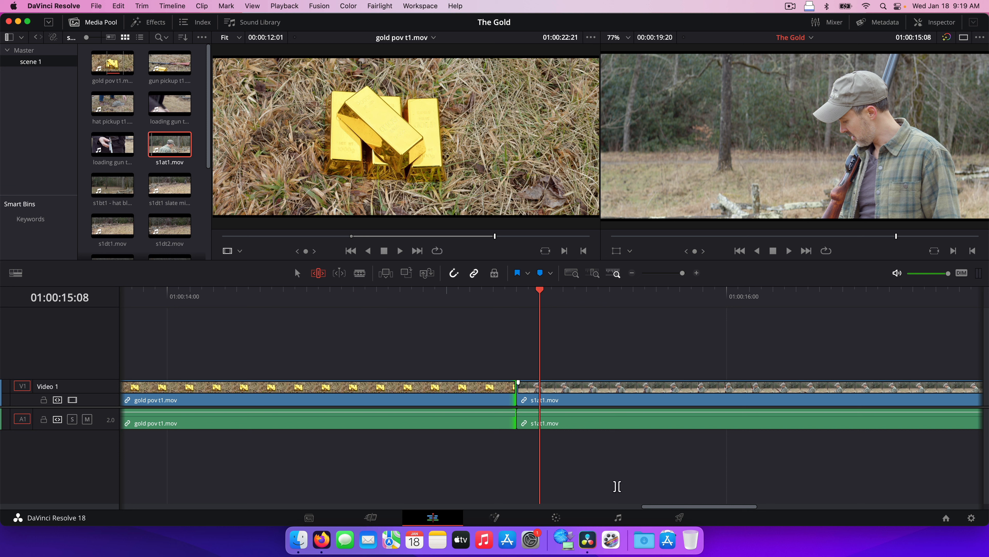
pyautogui.click(575, 274)
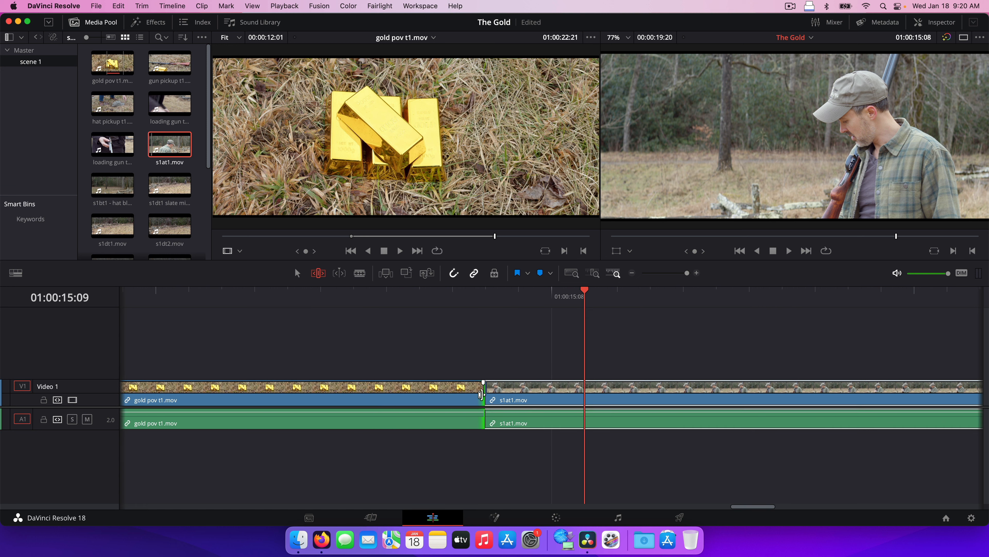
# Step: Trim one frame off gold pov t1.mov's out point at its cut into s1at1
pyautogui.moveTo(483, 395); pyautogui.dragTo(431, 394)
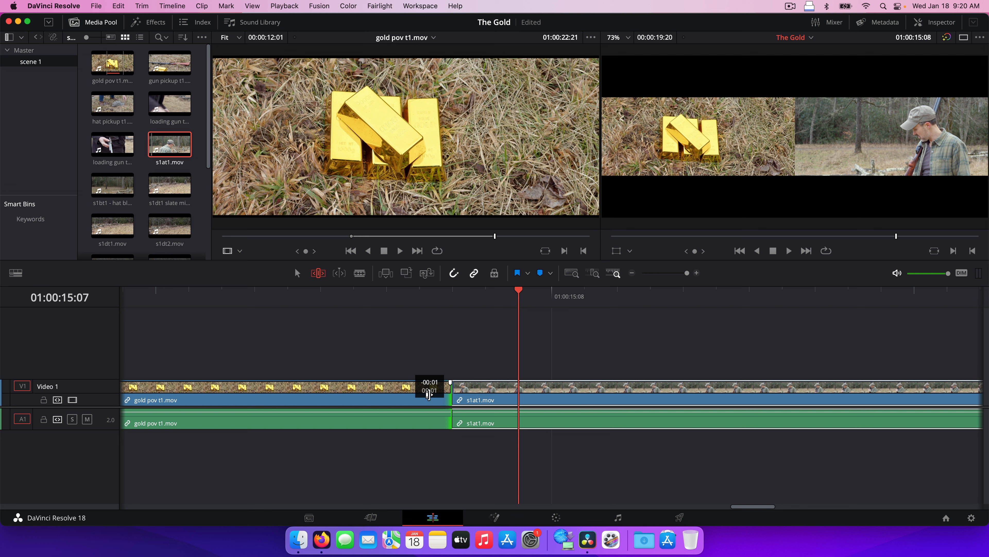
pyautogui.moveTo(429, 394); pyautogui.dragTo(429, 395)
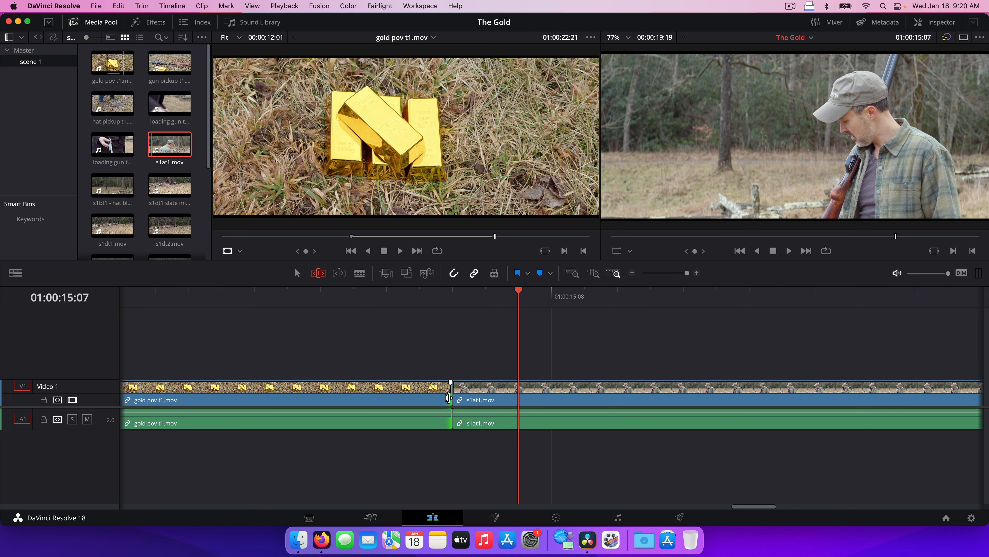
pyautogui.moveTo(448, 395); pyautogui.dragTo(477, 393)
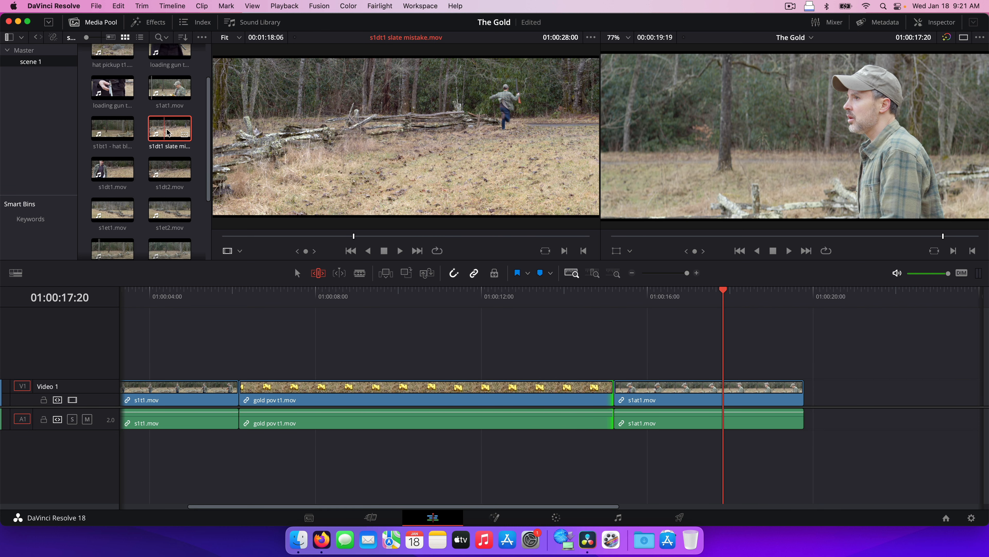
# Step: Place s1dt1 slate mistake.mov after s1at1 on V1 and trim their cut by 12 frames
pyautogui.moveTo(170, 129); pyautogui.dragTo(784, 402)
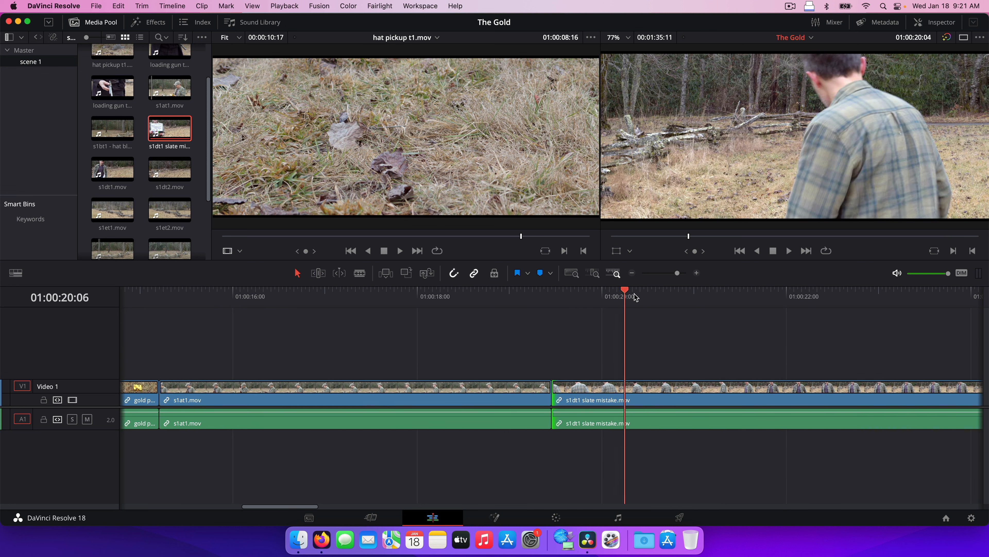
pyautogui.moveTo(636, 298); pyautogui.dragTo(493, 299)
pyautogui.click(319, 273)
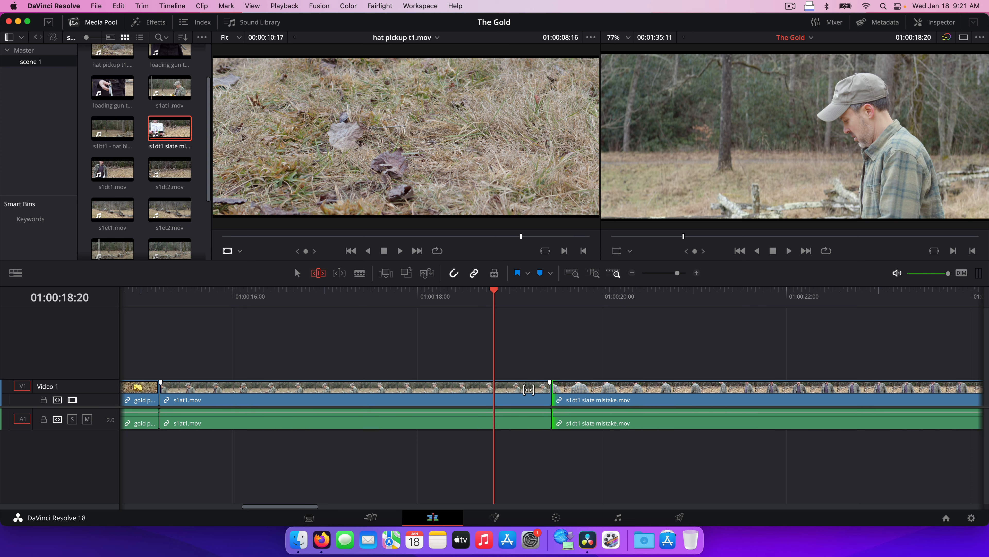
pyautogui.moveTo(548, 390); pyautogui.dragTo(506, 390)
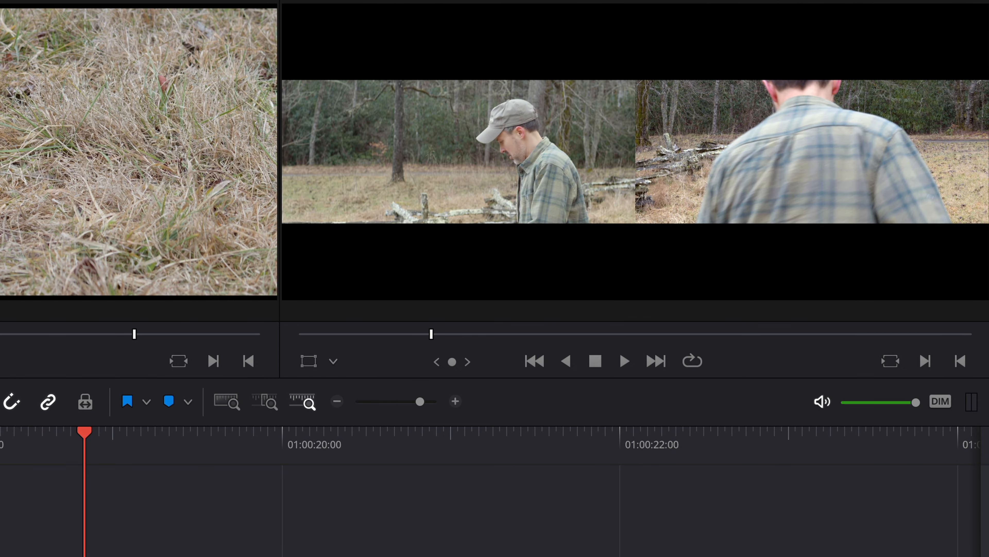
pyautogui.moveTo(111, 553); pyautogui.dragTo(185, 553)
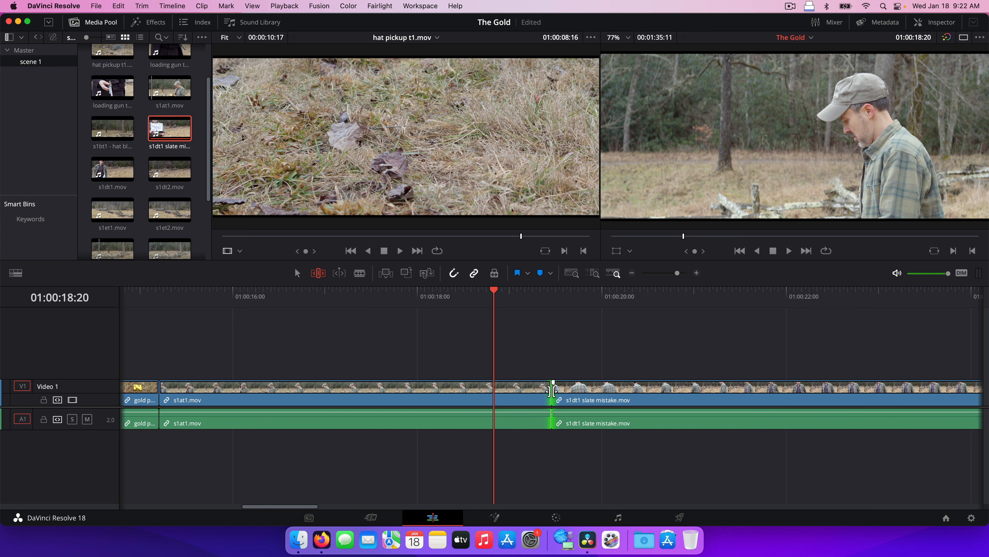
pyautogui.moveTo(553, 391); pyautogui.dragTo(511, 404)
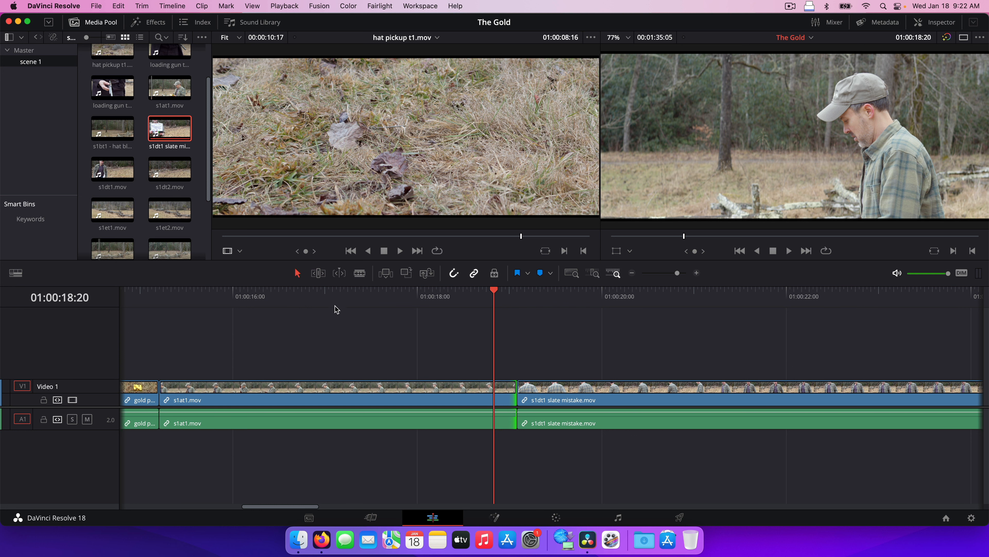
pyautogui.hscroll(-5, 335, 306)
pyautogui.press('super+minus')
pyautogui.moveTo(405, 299); pyautogui.dragTo(492, 304)
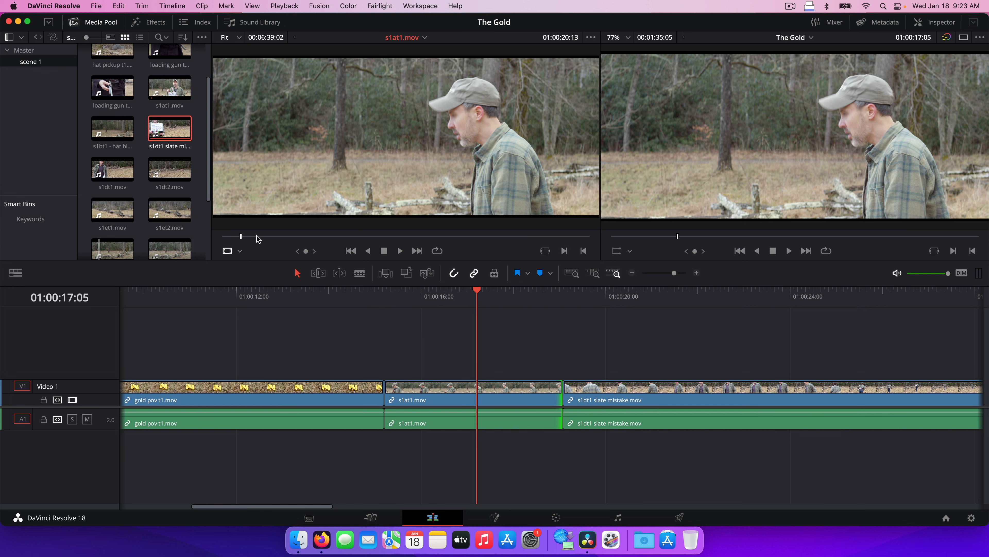
# Step: Review the s1at1 footage, park the playhead at 01:00:16:18, and make Video 1 taller
pyautogui.moveTo(259, 237); pyautogui.dragTo(269, 237)
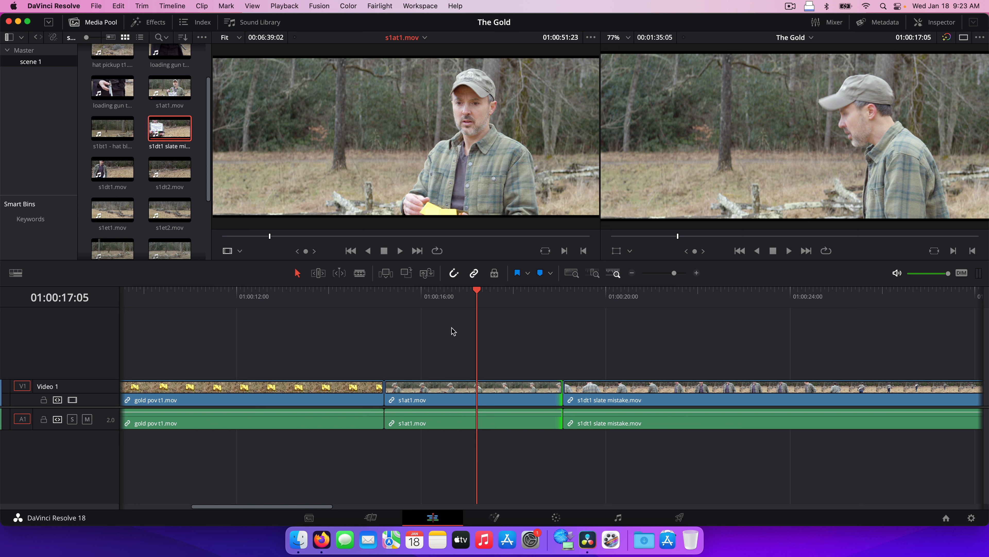
pyautogui.click(455, 297)
pyautogui.click(318, 273)
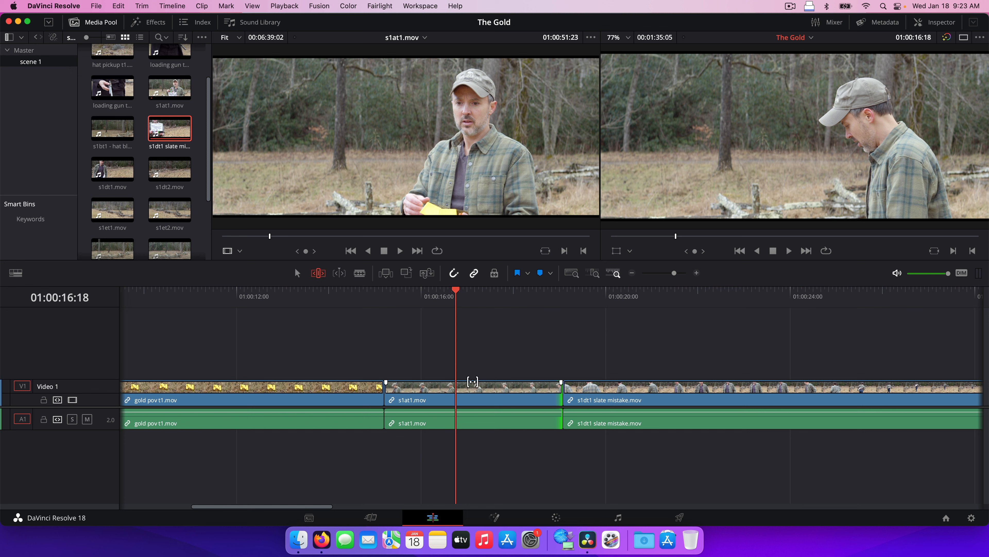
pyautogui.moveTo(95, 380); pyautogui.dragTo(100, 359)
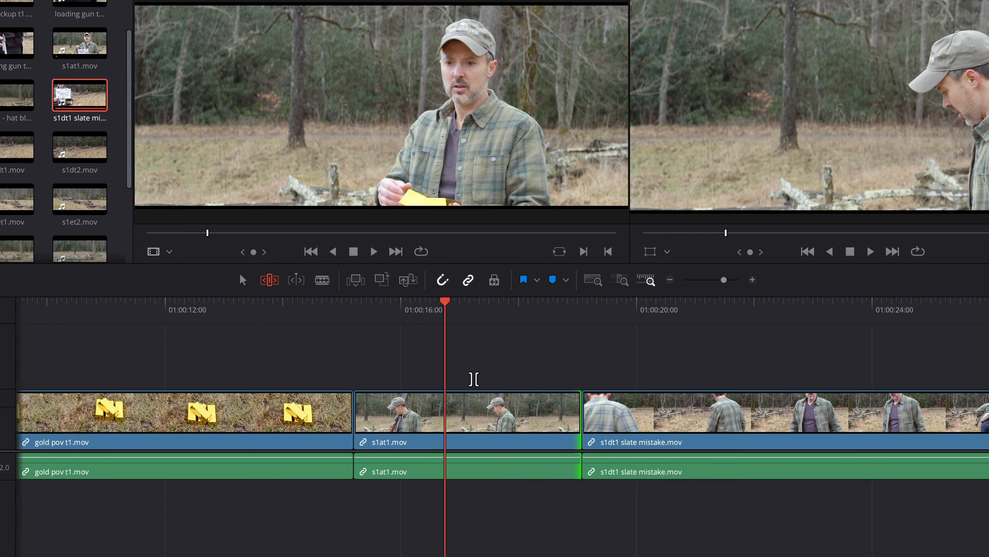
# Step: Slip s1at1's contents to about +00:13 to show a better section of its footage
pyautogui.hscroll(1, 477, 369)
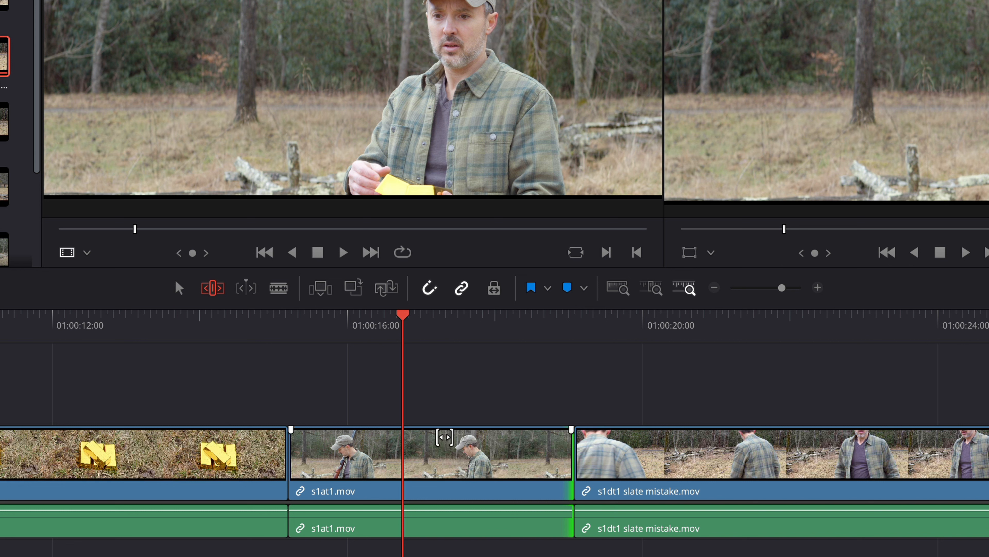
pyautogui.moveTo(445, 443); pyautogui.dragTo(565, 439)
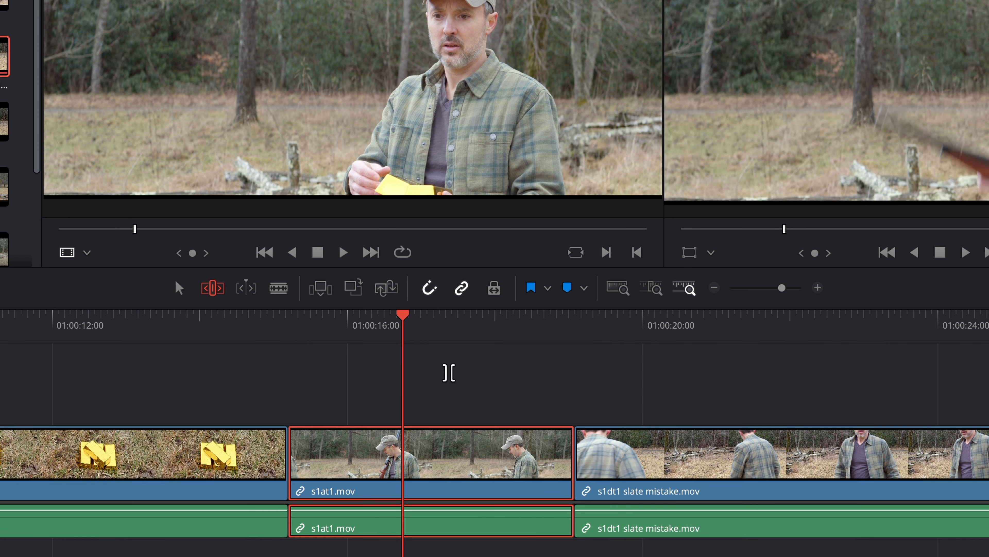
pyautogui.moveTo(507, 440); pyautogui.dragTo(405, 442)
pyautogui.moveTo(366, 443); pyautogui.dragTo(525, 456)
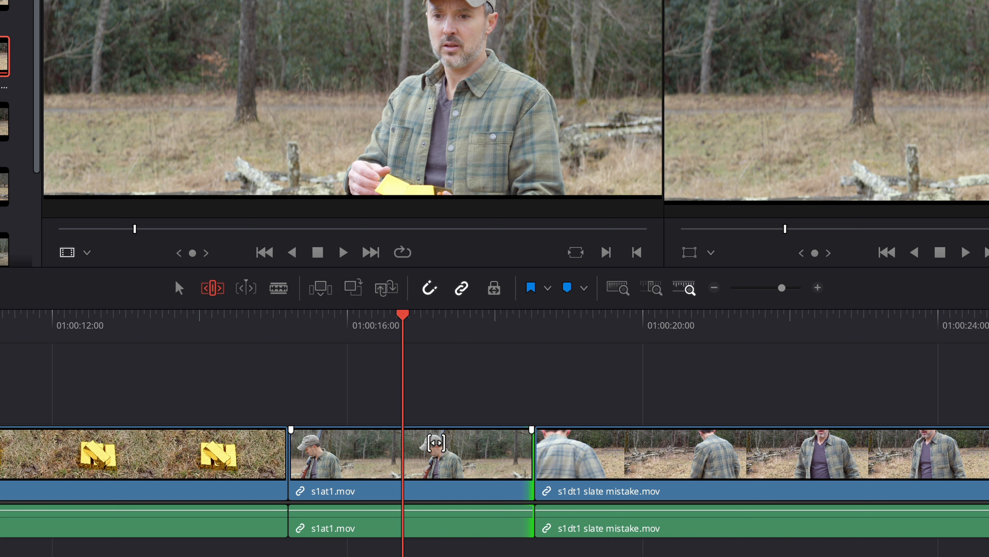
pyautogui.moveTo(435, 443); pyautogui.dragTo(493, 440)
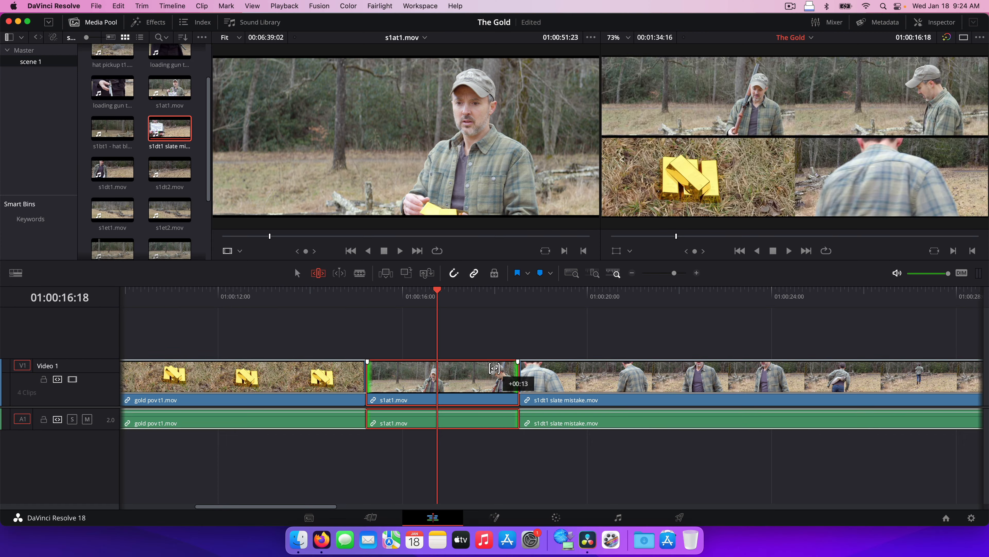
pyautogui.moveTo(494, 368); pyautogui.dragTo(493, 369)
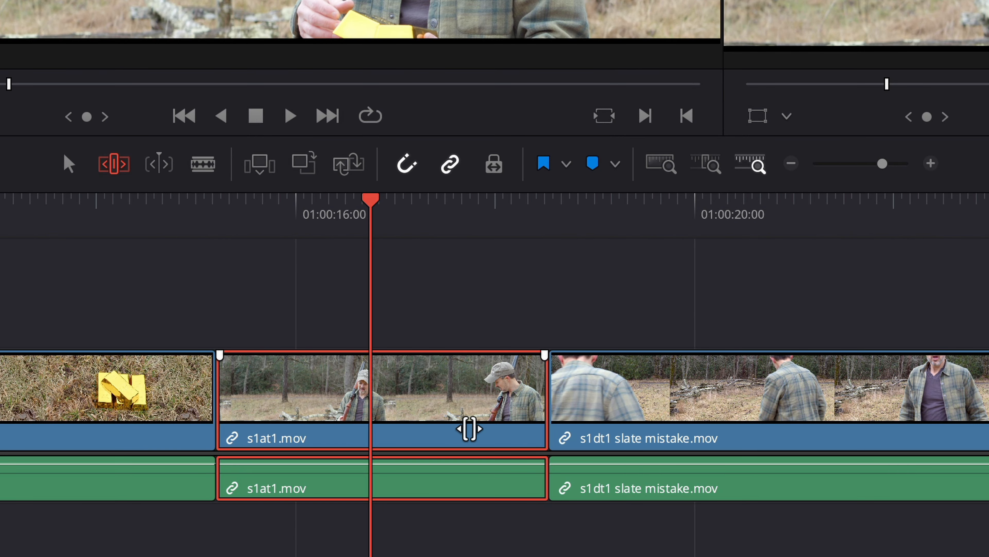
# Step: Slide s1at1 later between gold pov t1.mov and s1dt1 slate mistake.mov
pyautogui.moveTo(482, 395); pyautogui.dragTo(482, 396)
pyautogui.moveTo(468, 429); pyautogui.dragTo(606, 432)
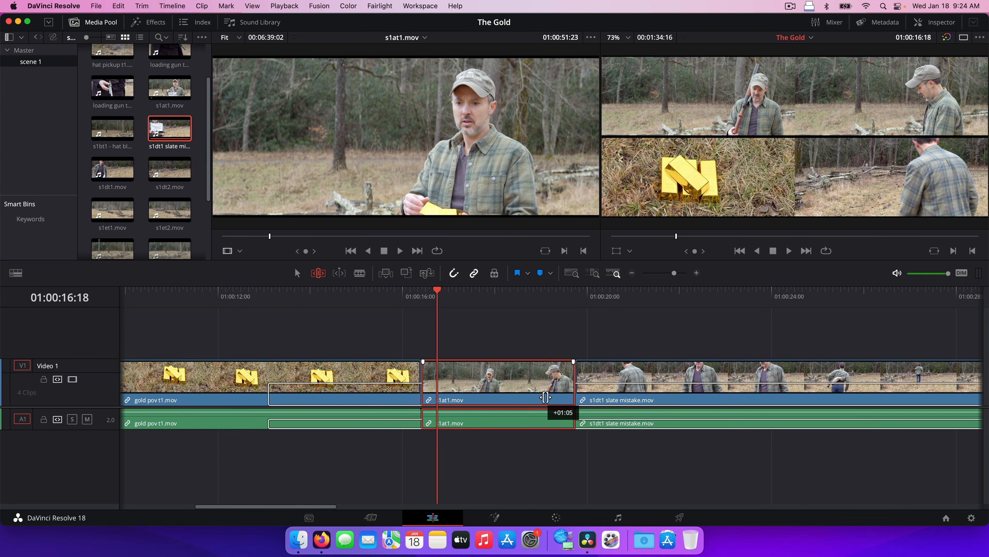
pyautogui.moveTo(546, 397); pyautogui.dragTo(474, 384)
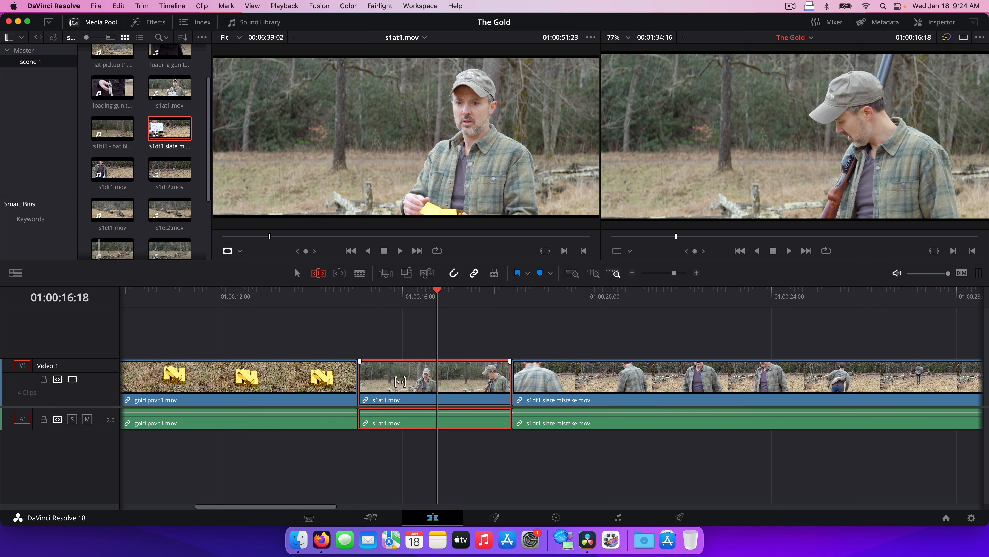
# Step: Nudge s1at1 one frame at a time with comma and period, then slip it a few frames
pyautogui.press('.')
pyautogui.press(',')
pyautogui.press('.')
pyautogui.press(',')
pyautogui.press(',')
pyautogui.press(',')
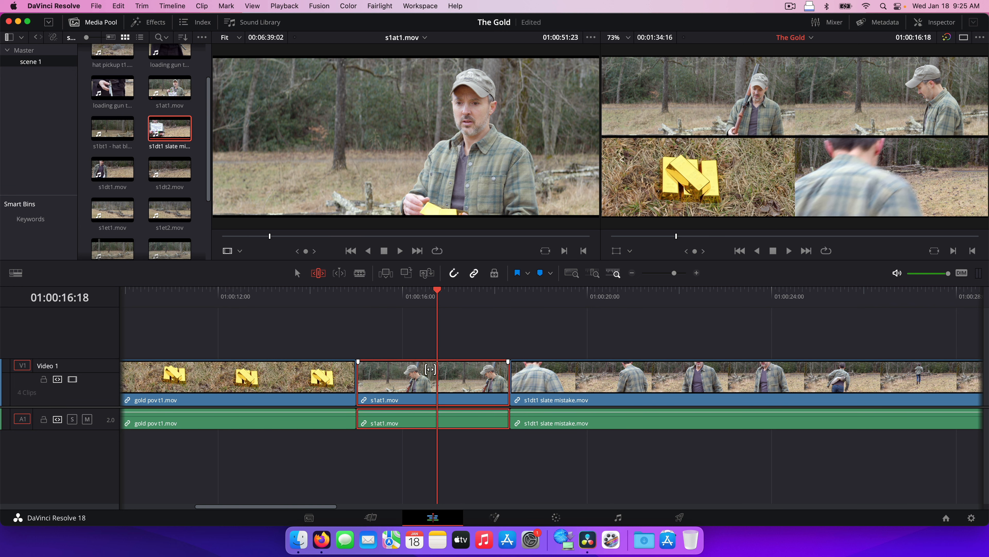
pyautogui.press('.')
pyautogui.press('.')
pyautogui.press('.')
pyautogui.moveTo(465, 373); pyautogui.dragTo(466, 372)
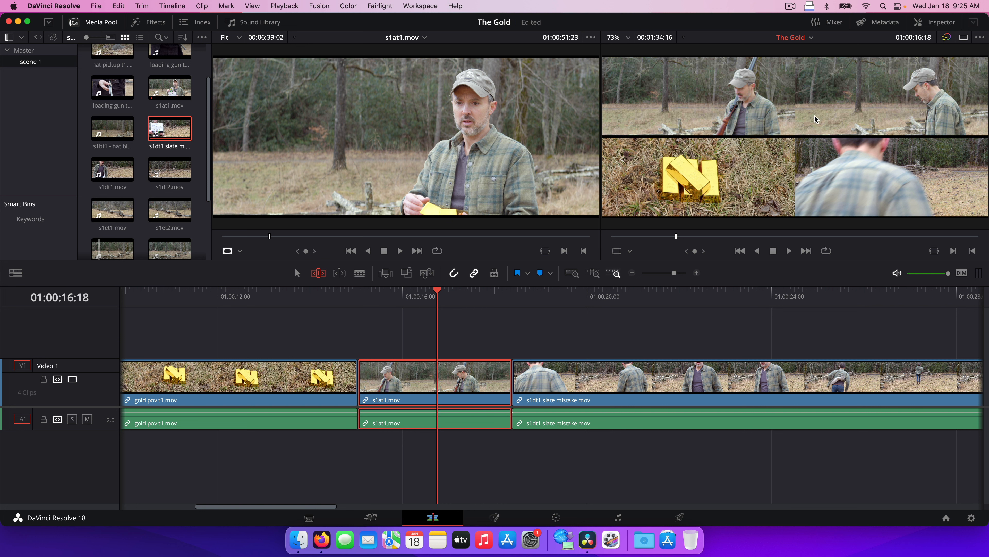